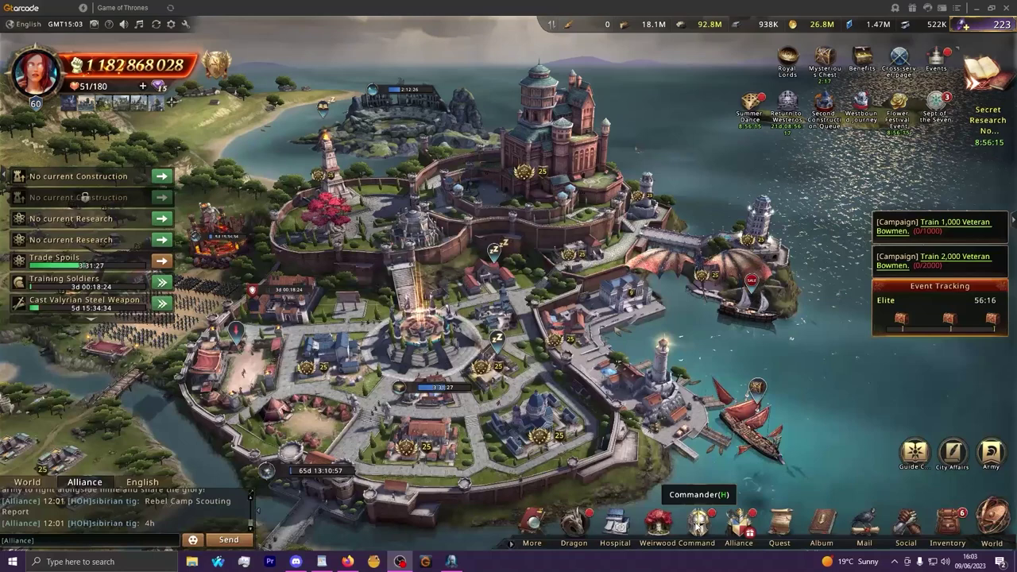
Step: Show Haley's Ancient Unyielding Mountain (25% Infantry Attack, 6.25% Total Health) in the infantry weapon list
click(698, 525)
click(700, 129)
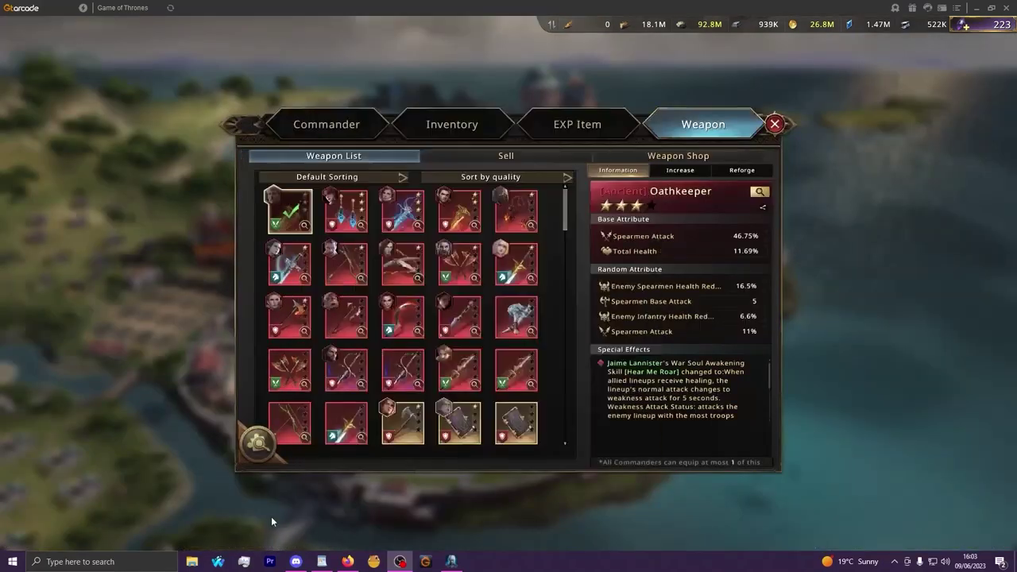
click(260, 445)
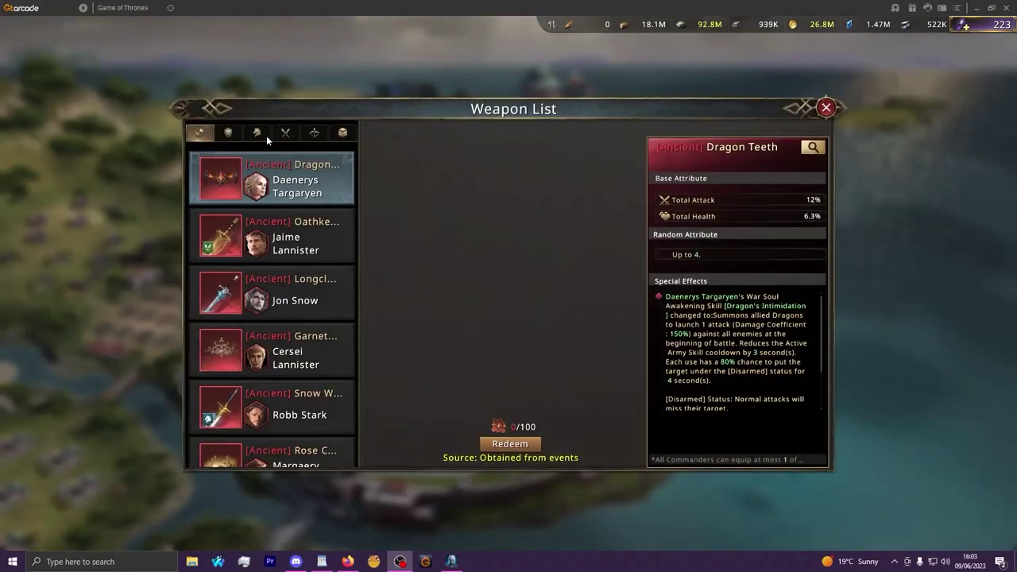
click(231, 132)
click(326, 305)
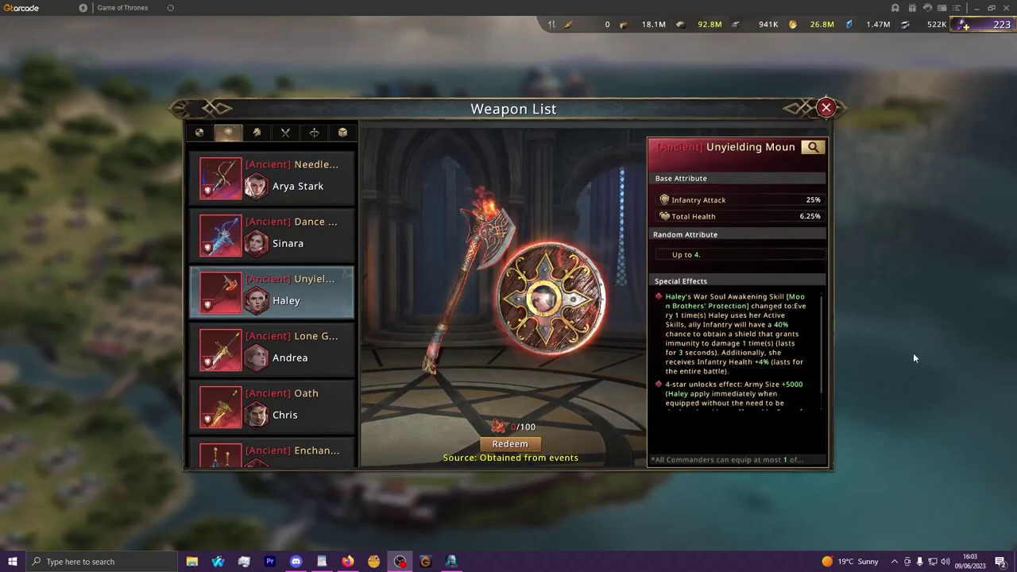
Step: Use the 16 Ancient Commander Weapon chests to see the Weirwood Battle Axe or Unyielding Mountains fragment choice
click(915, 469)
click(914, 474)
click(954, 531)
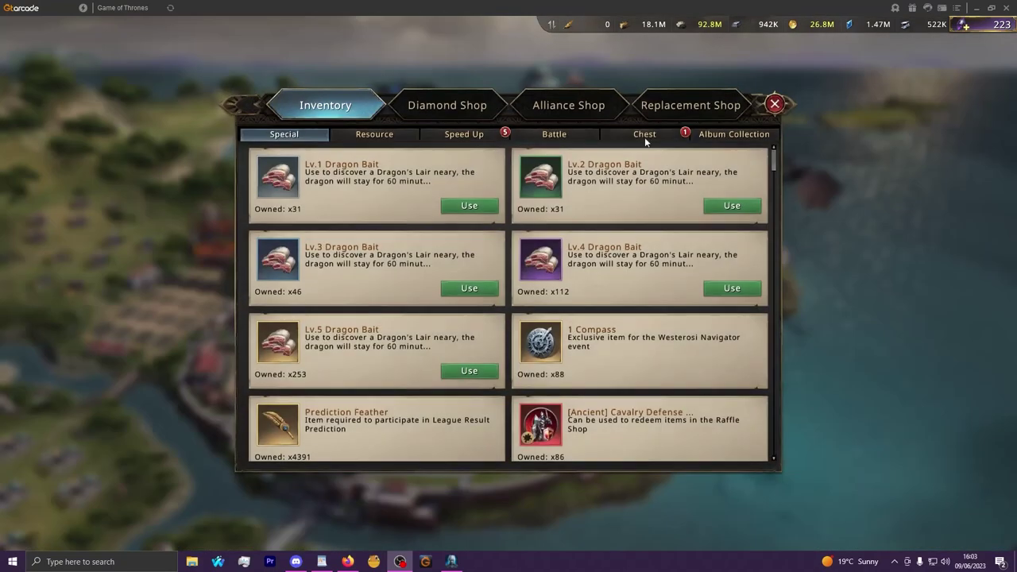
click(644, 134)
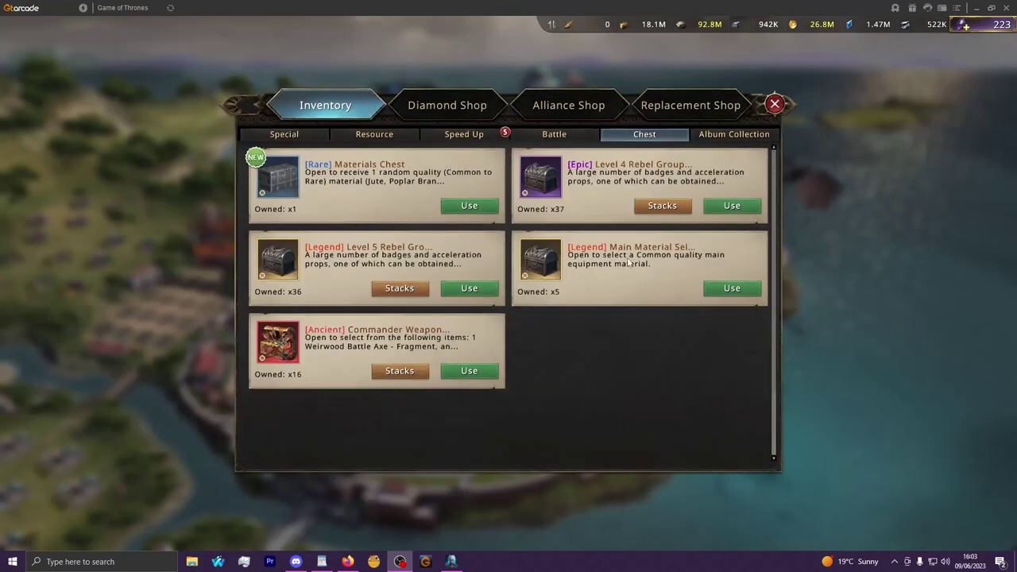
click(382, 372)
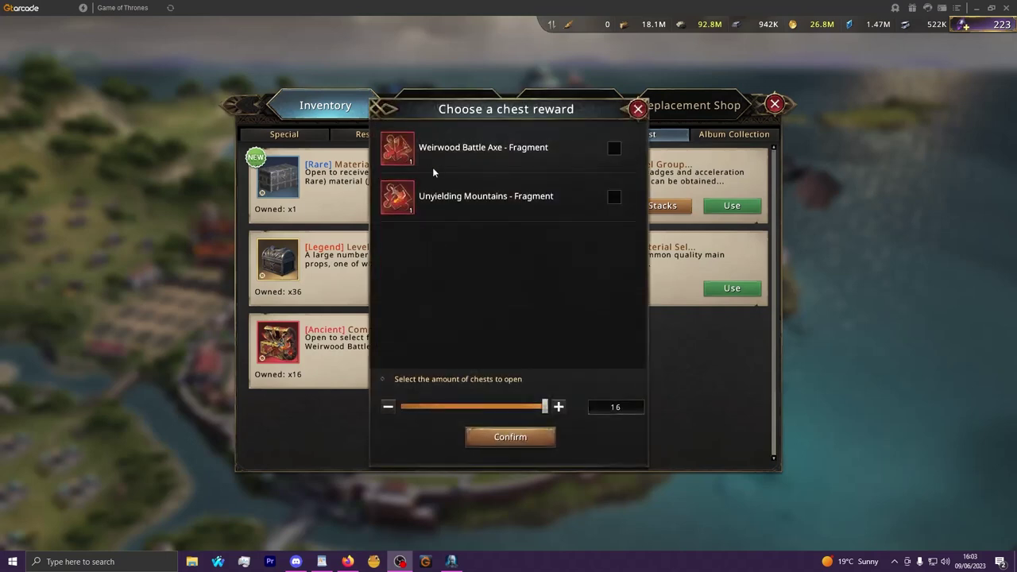
mouse_move(402, 162)
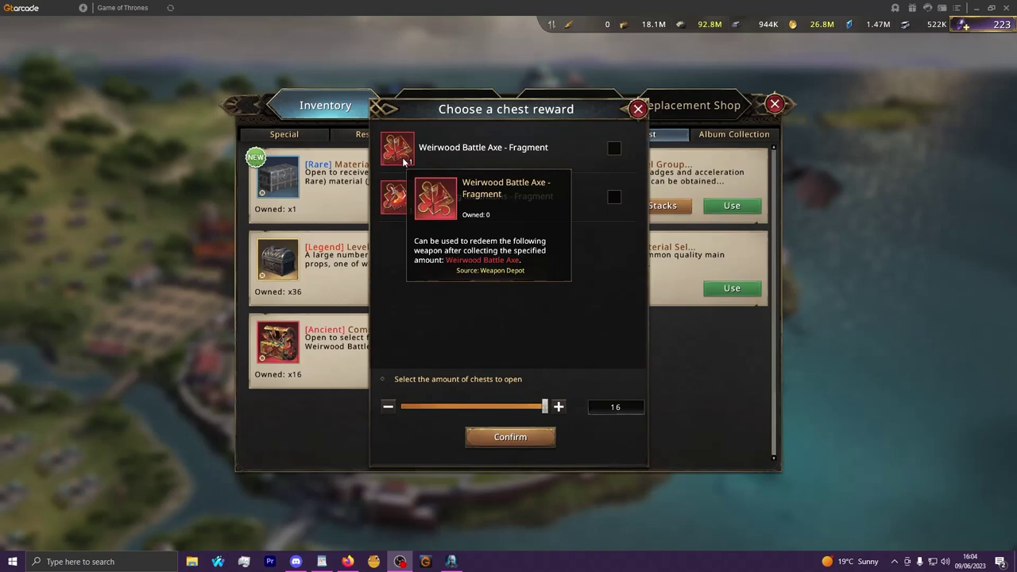
mouse_move(405, 206)
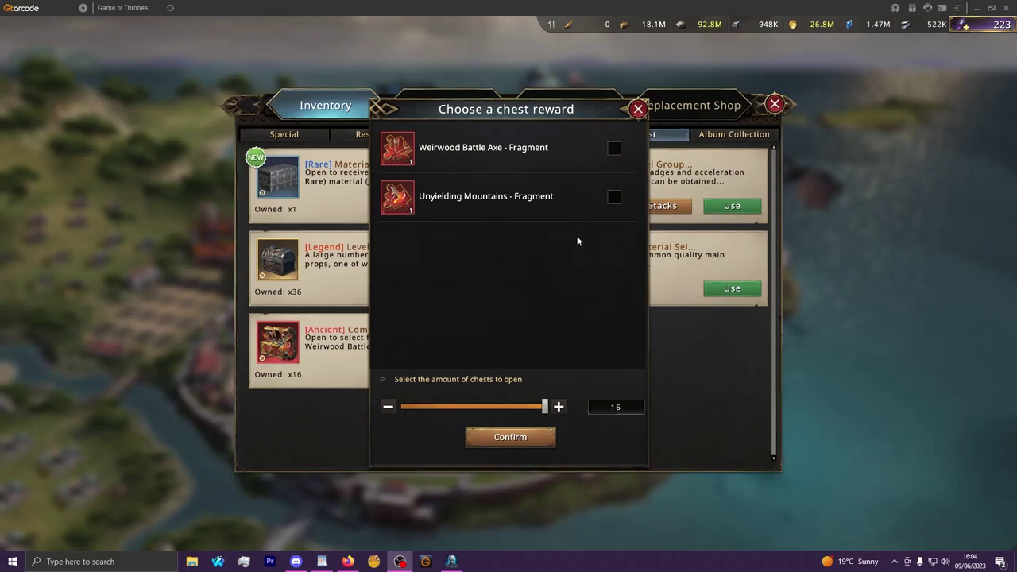
Step: Close the chest choice and Inventory, then show the Female Commanders rankings
click(841, 284)
click(865, 304)
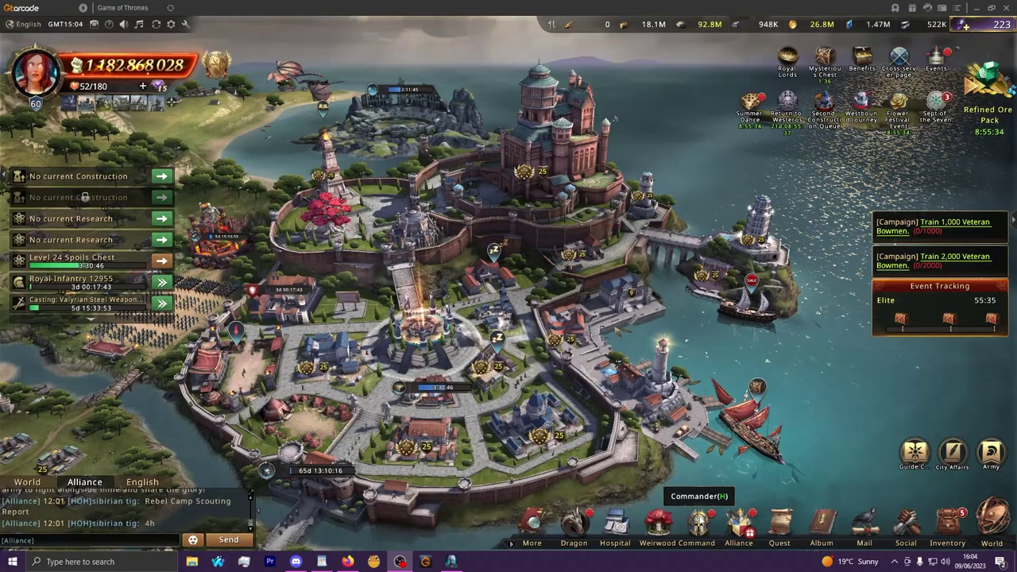
click(698, 525)
click(250, 445)
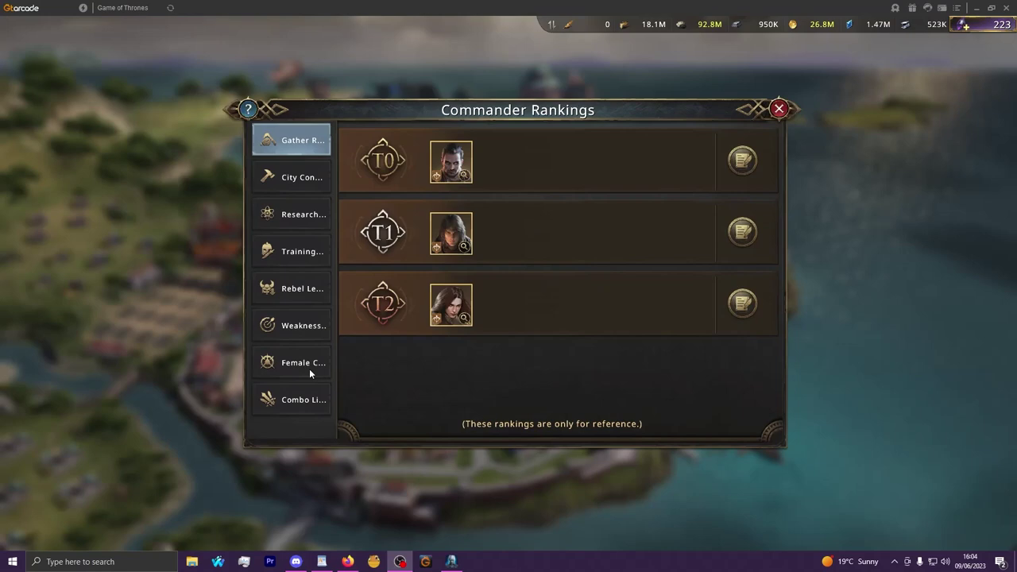
click(309, 366)
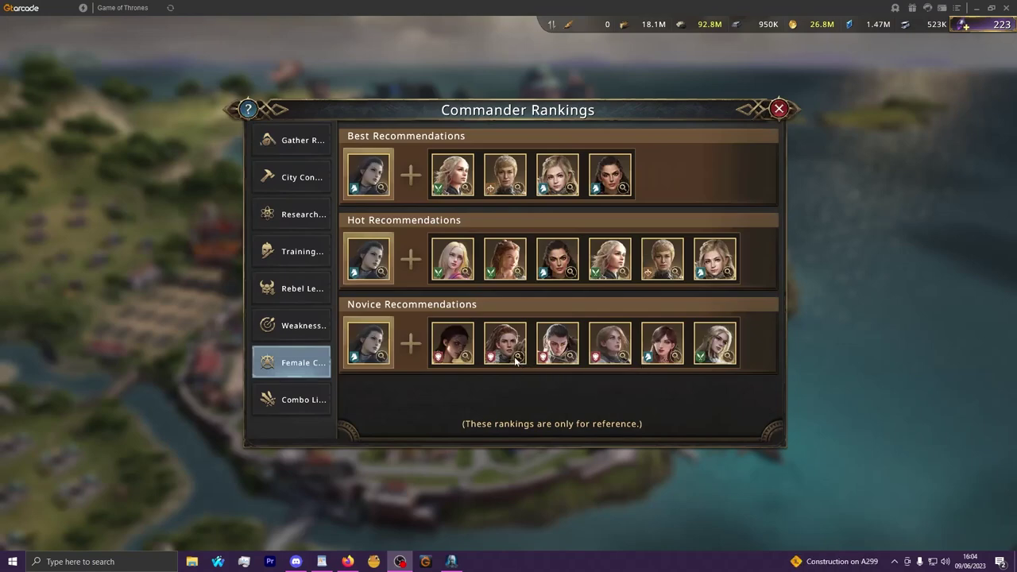
Step: View Haley's awakening skill in her commander info, then close it
click(518, 356)
click(614, 196)
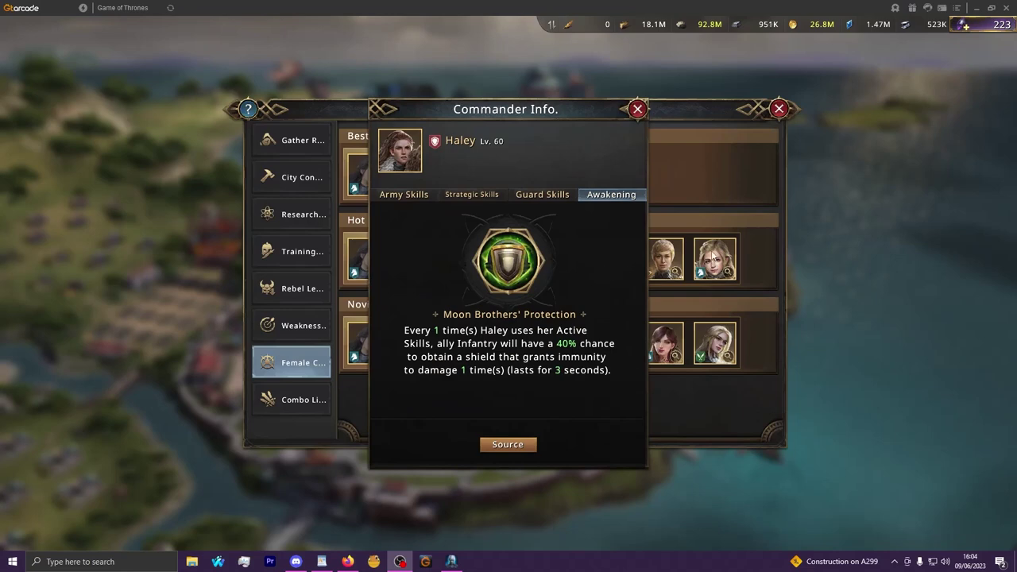
click(714, 219)
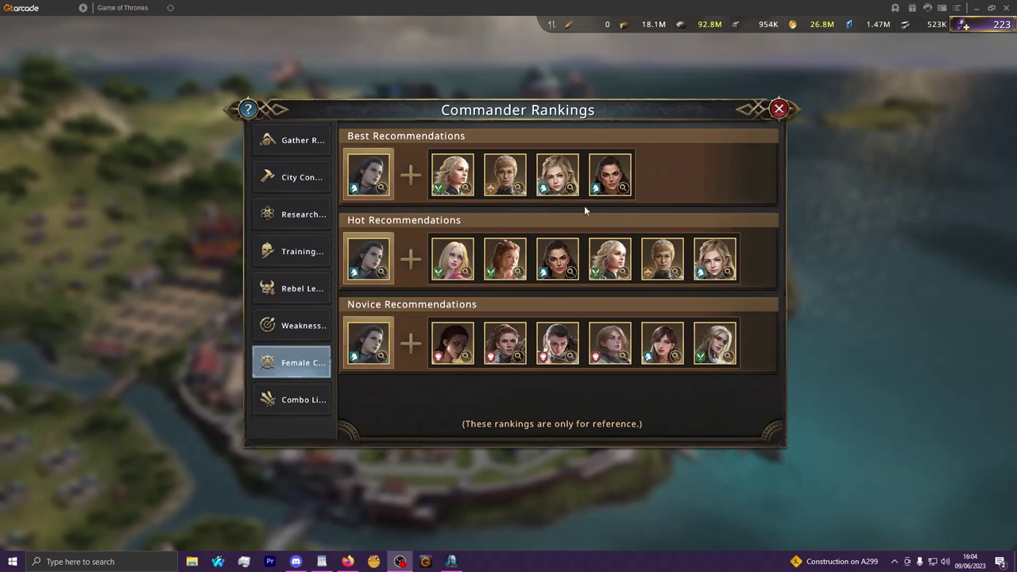
Step: Review Salma's awakening and army skills in her commander info, then close it
click(617, 187)
click(619, 195)
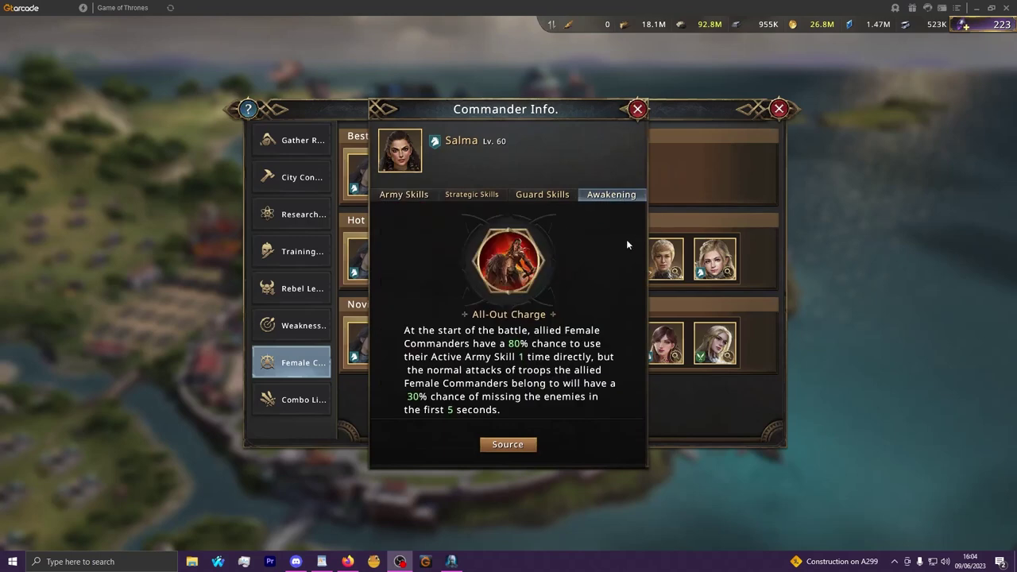
click(406, 195)
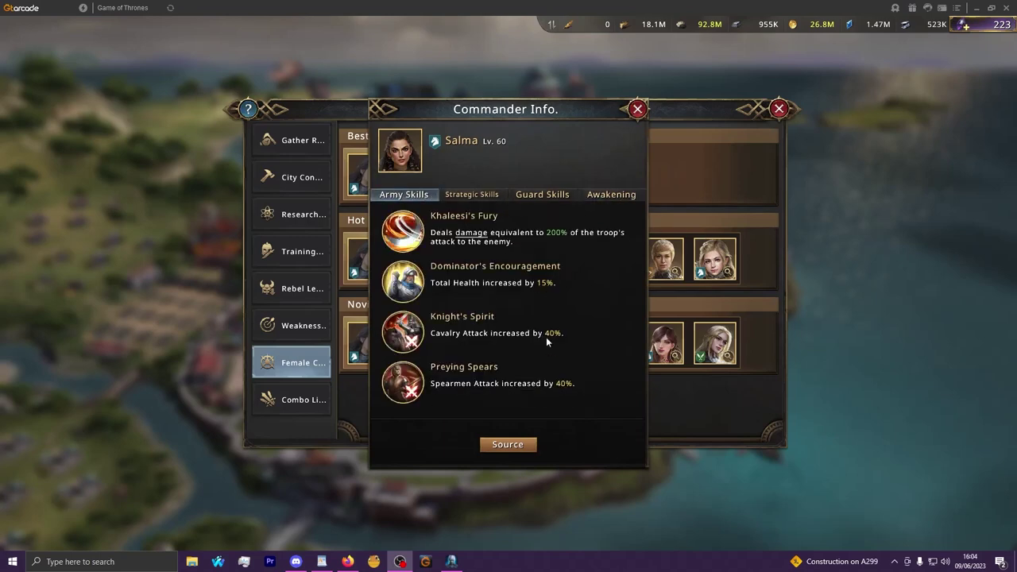
click(696, 215)
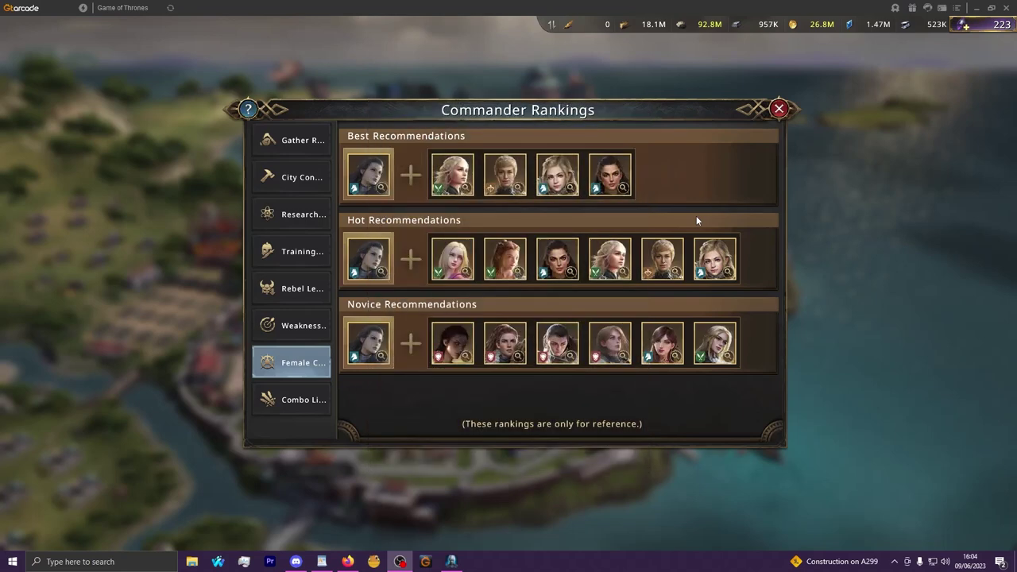
Step: Return to Female Commanders rankings and show Haley's Moon Brothers' Protection awakening (40% Infantry shield)
click(320, 405)
click(312, 328)
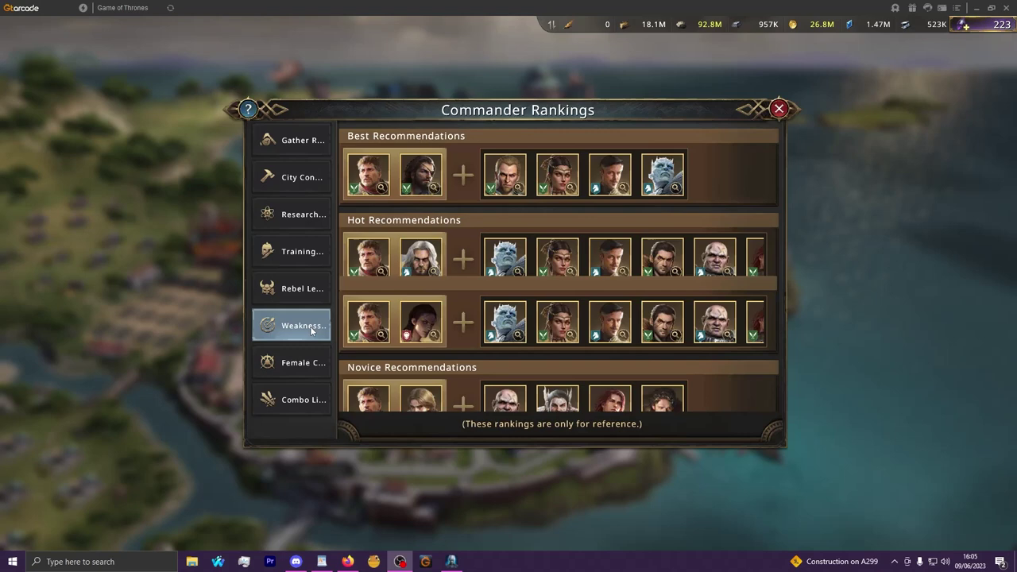
click(314, 360)
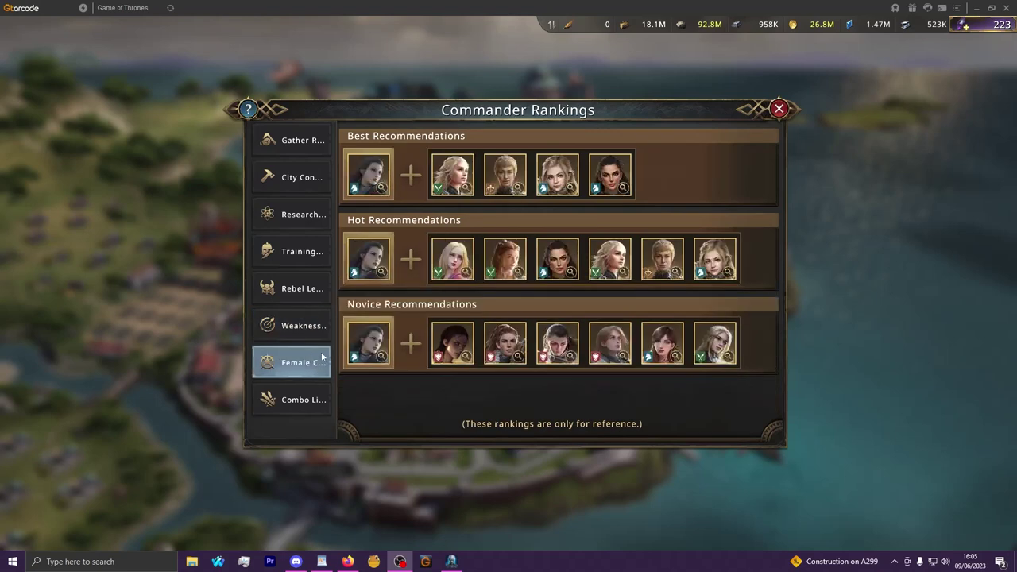
click(516, 355)
click(611, 196)
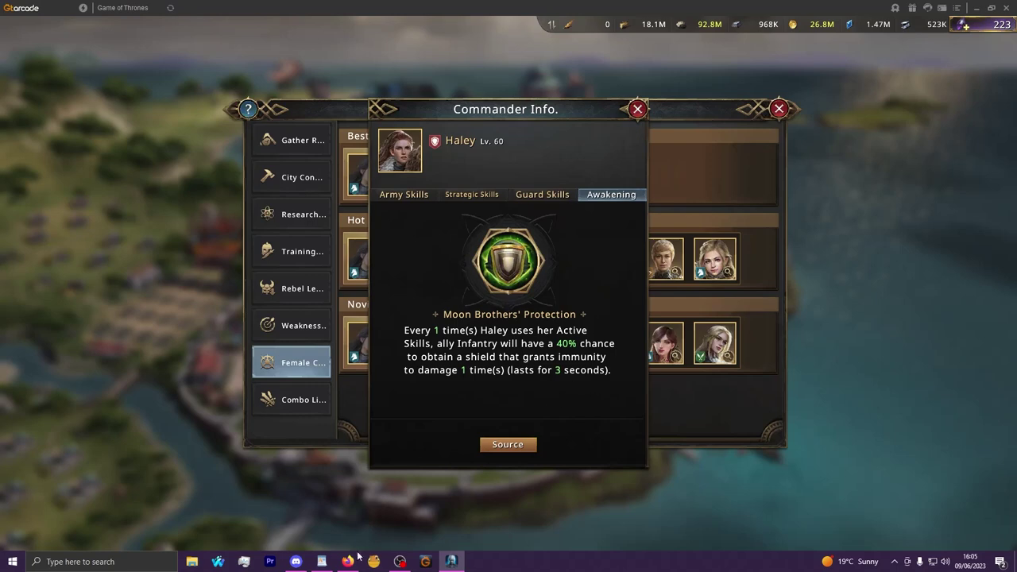
Step: Switch to the Weapon Theorycrafting spreadsheet's Haley sheet and select cell A1
key(alt+Tab)
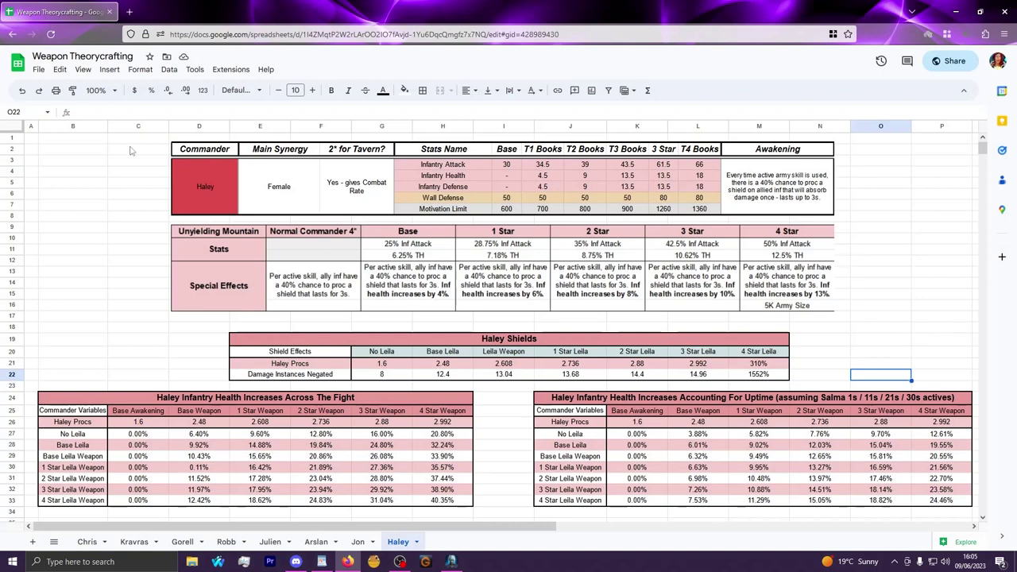
click(31, 140)
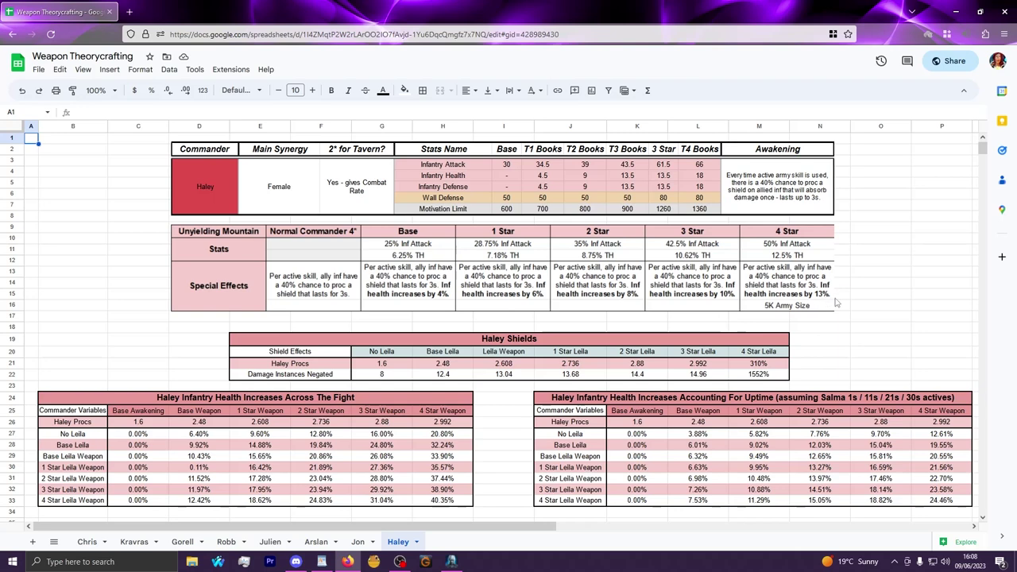
drag(73, 398, 302, 501)
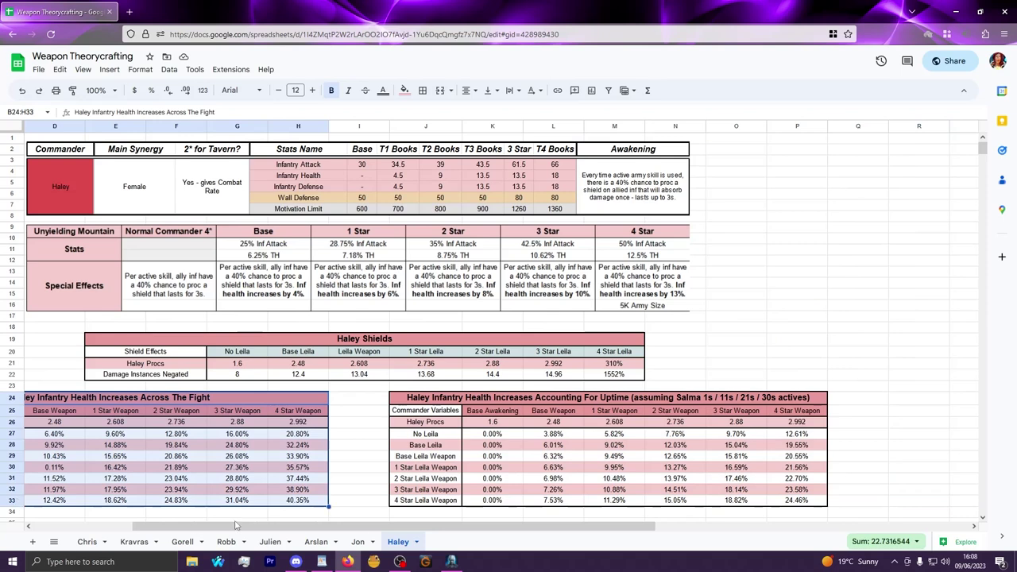
drag(229, 526, 159, 529)
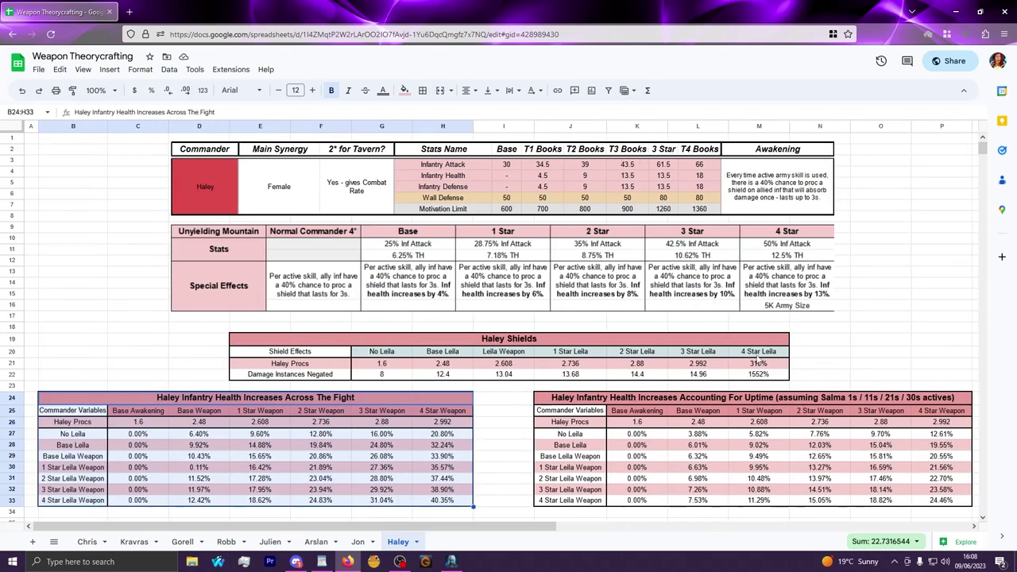
click(881, 354)
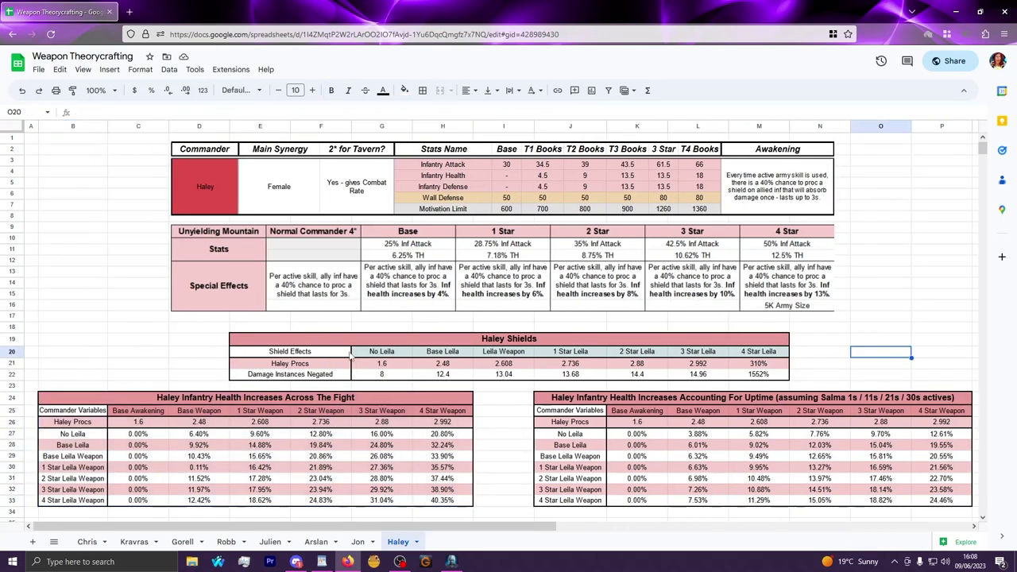
drag(326, 342, 766, 377)
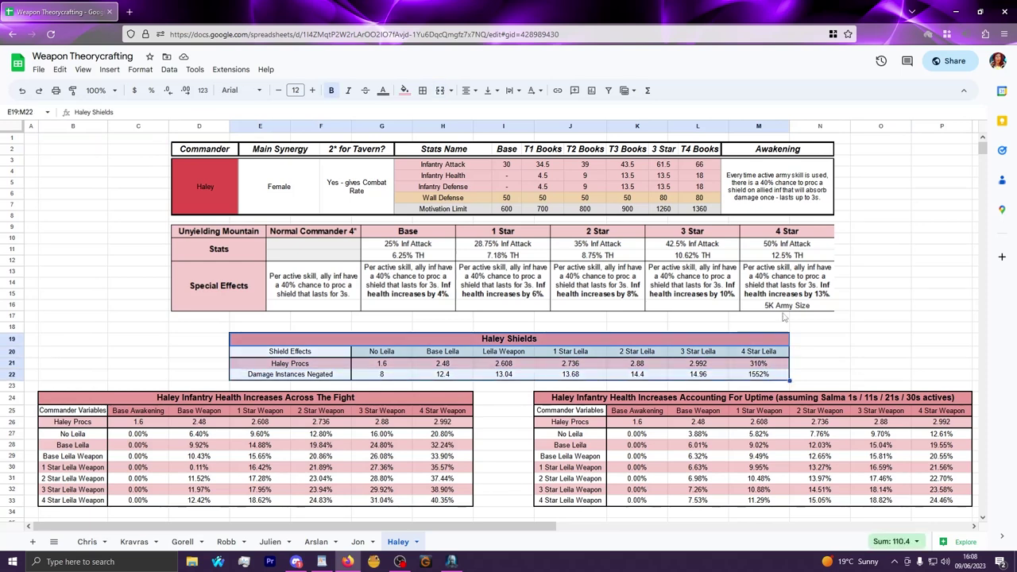
Step: Change the 4 Star Leila damage instances cell to Automatic number format, showing 15.52
click(809, 375)
click(768, 375)
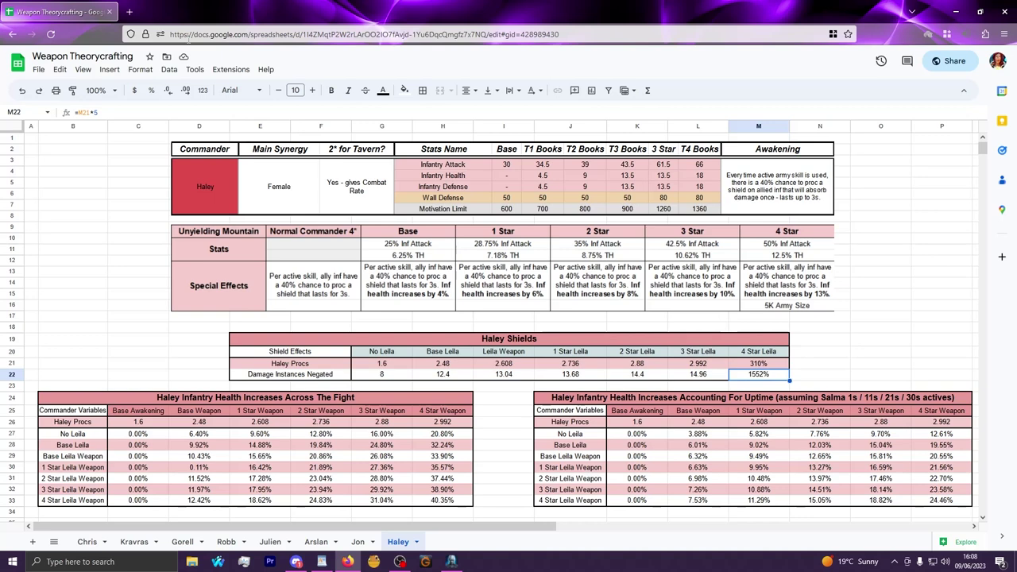
click(142, 74)
mouse_move(198, 118)
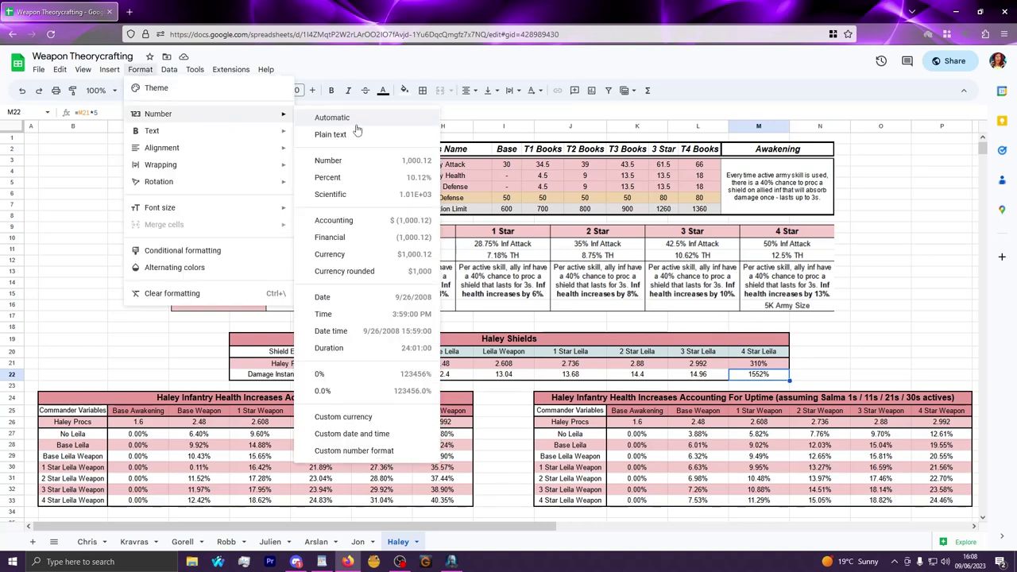
click(359, 125)
click(867, 300)
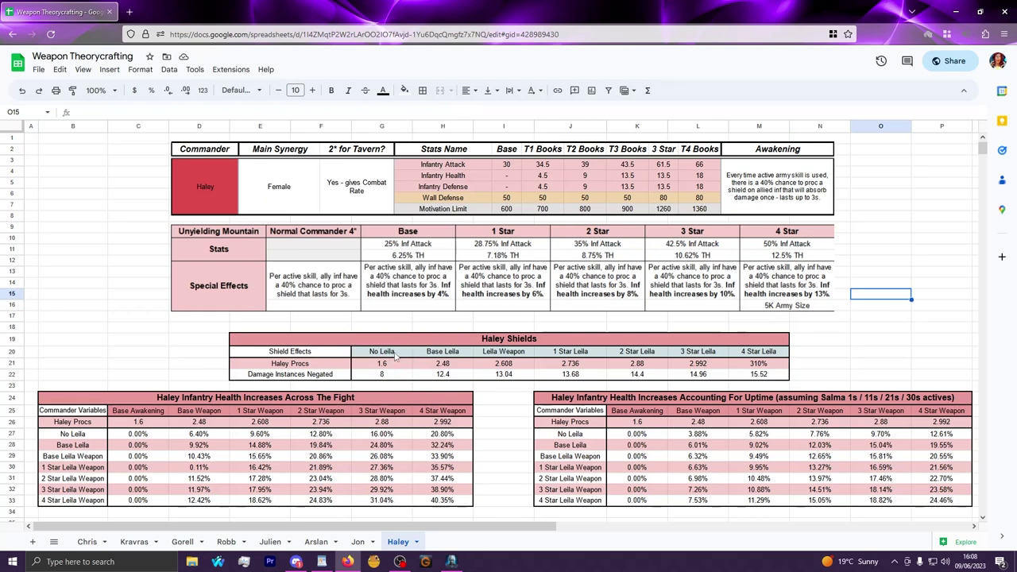
Step: Change the 4 Star Leila procs cell to Automatic format so it reads 3.104
drag(397, 354, 759, 352)
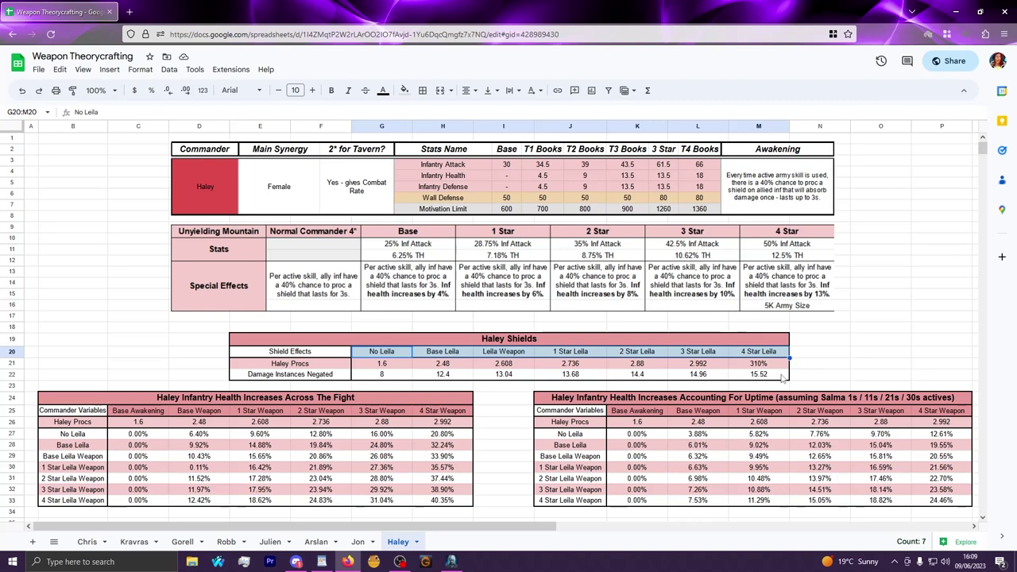
click(759, 363)
click(140, 69)
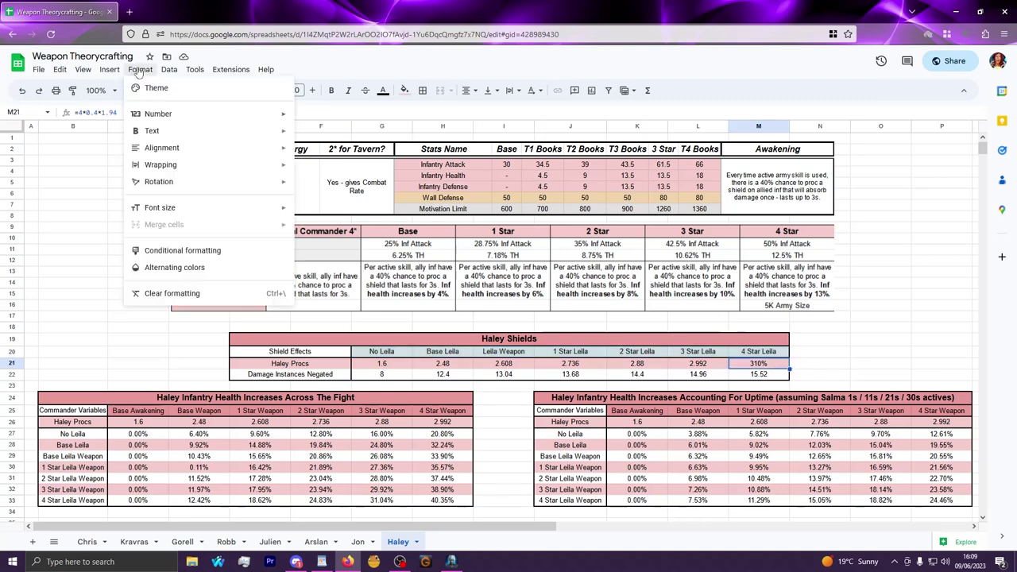
mouse_move(264, 121)
click(326, 116)
key(Right)
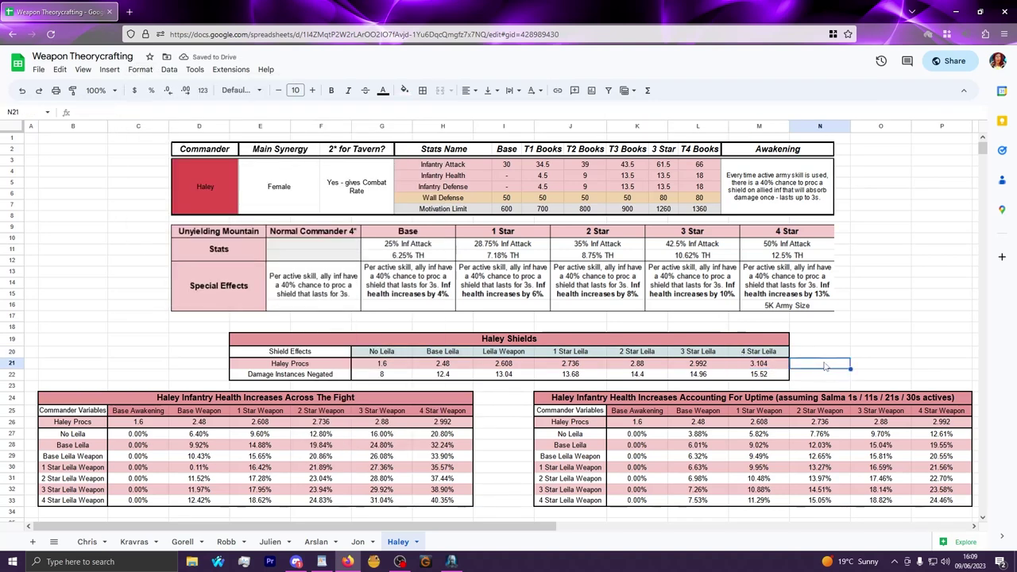
drag(396, 356, 775, 356)
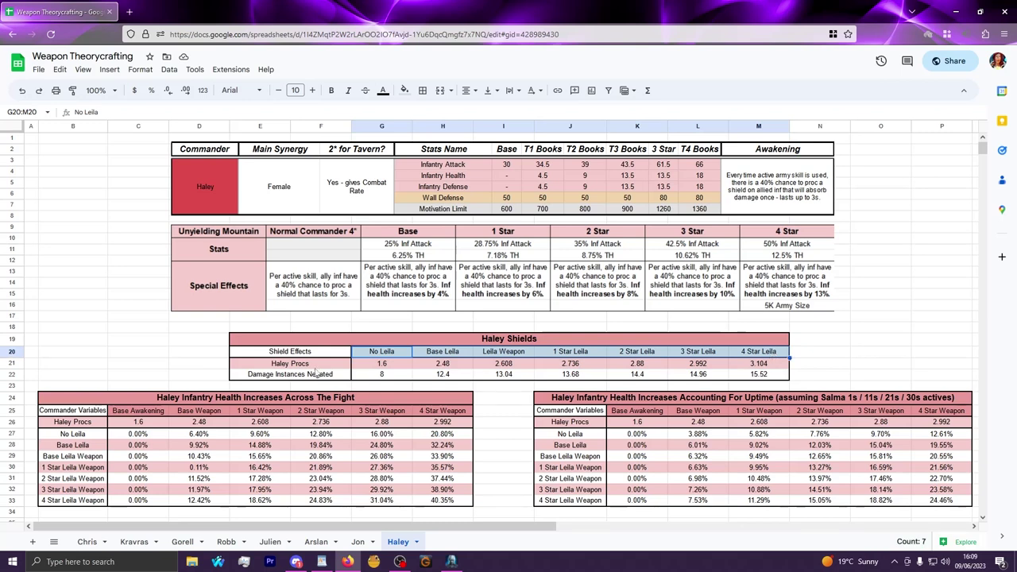
key(ctrl+Right)
double_click(398, 364)
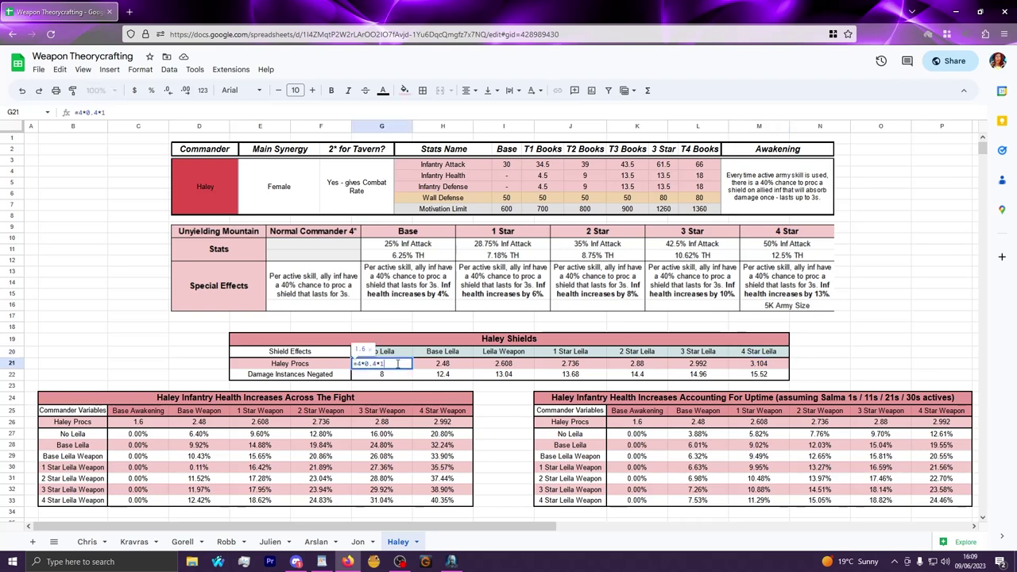
click(509, 401)
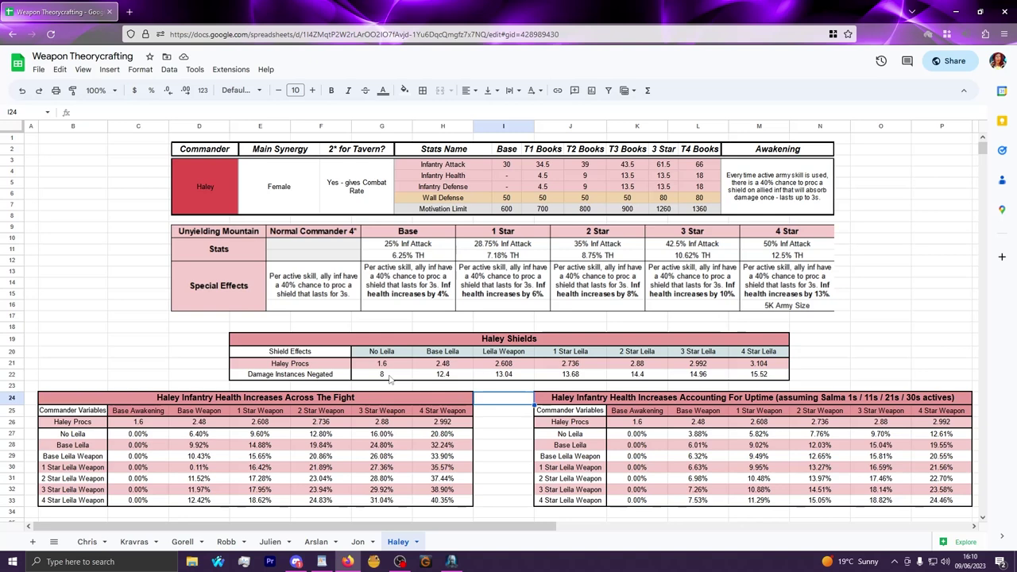
drag(390, 380, 755, 380)
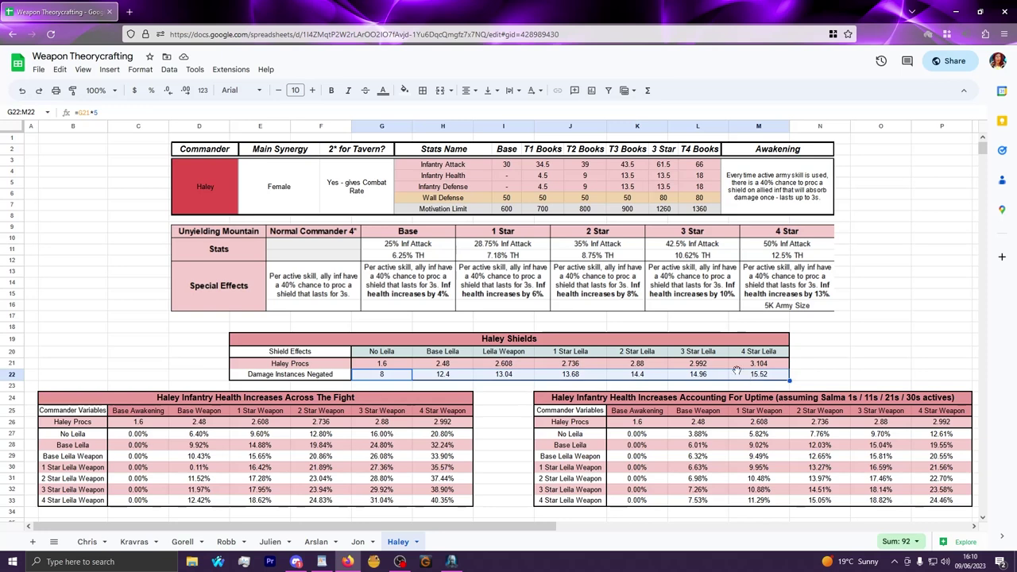
double_click(738, 366)
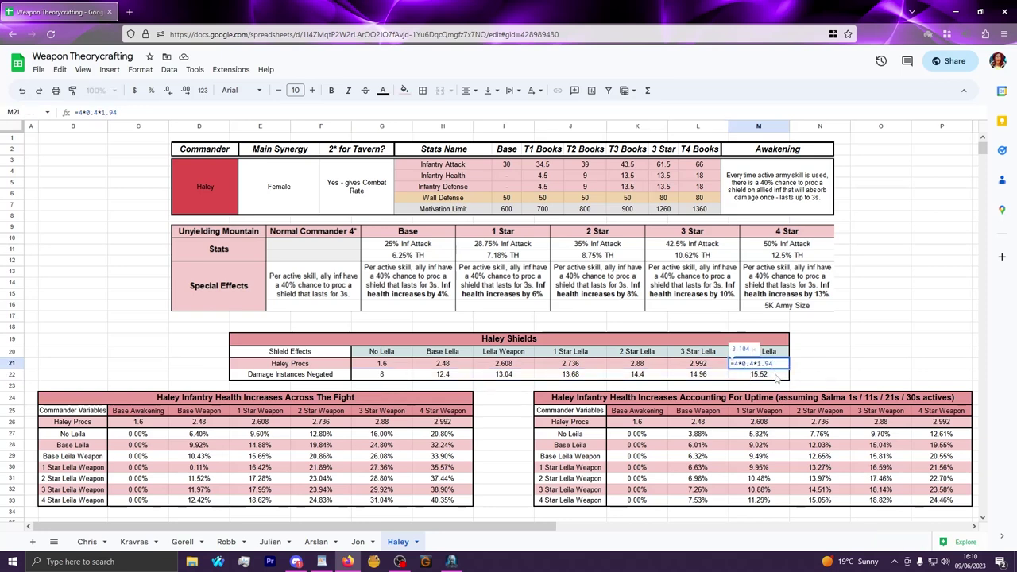
double_click(771, 374)
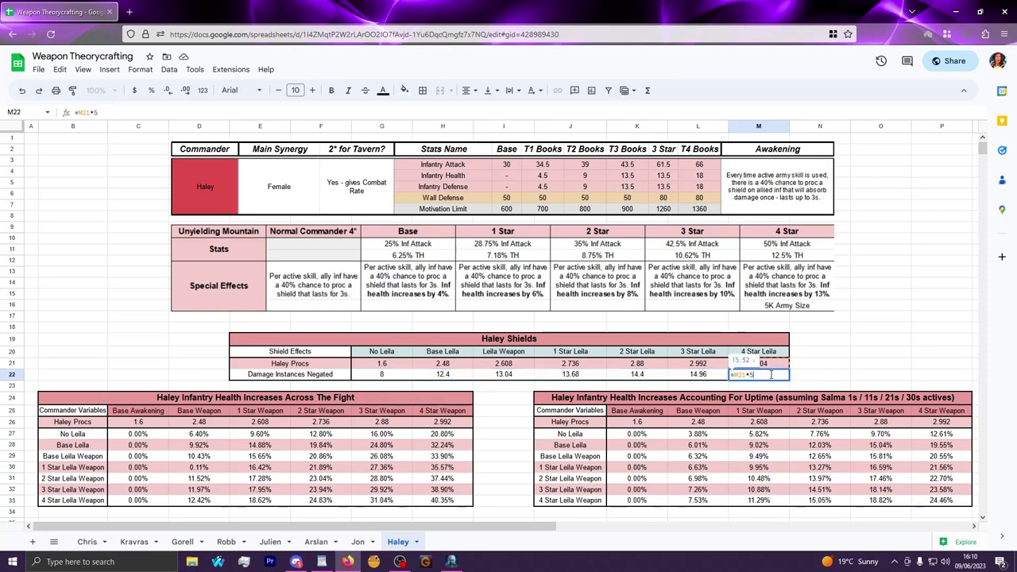
click(817, 380)
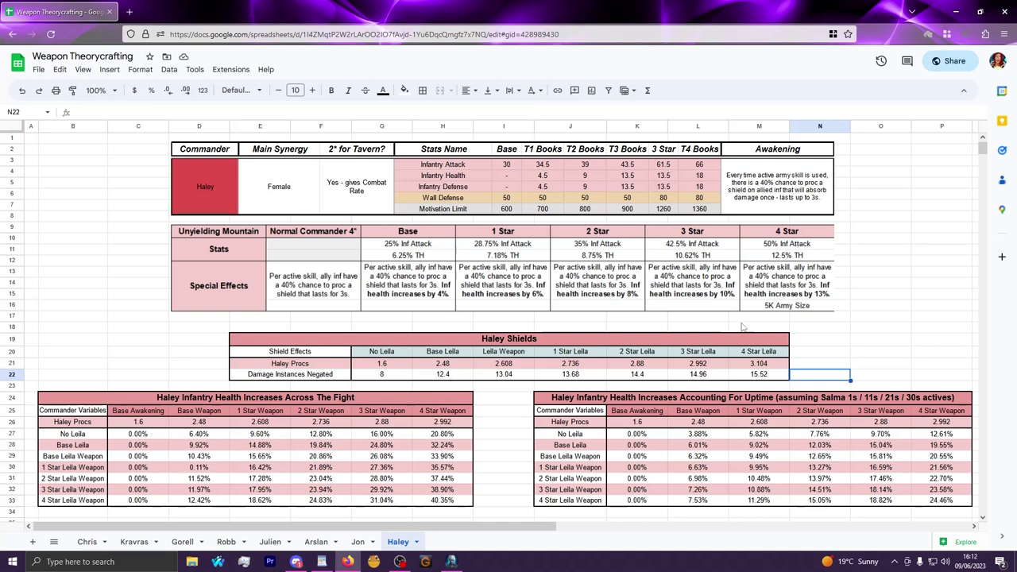
click(881, 365)
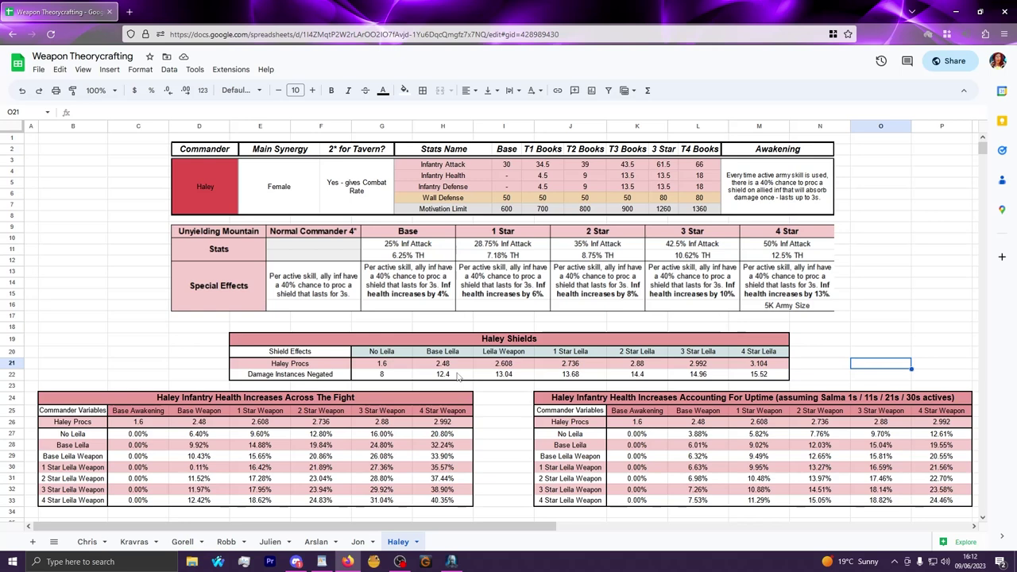
drag(458, 376, 762, 370)
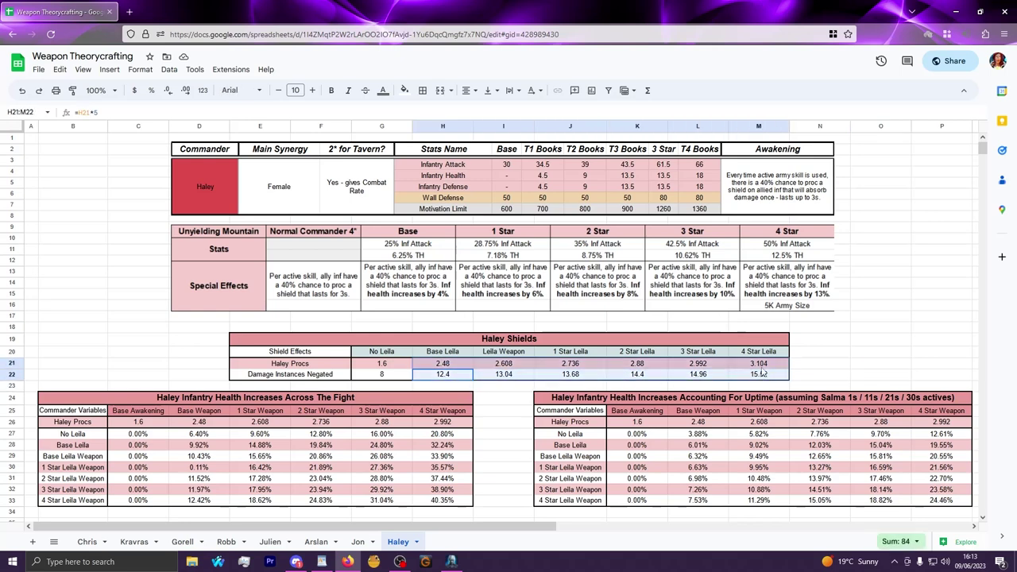
click(828, 364)
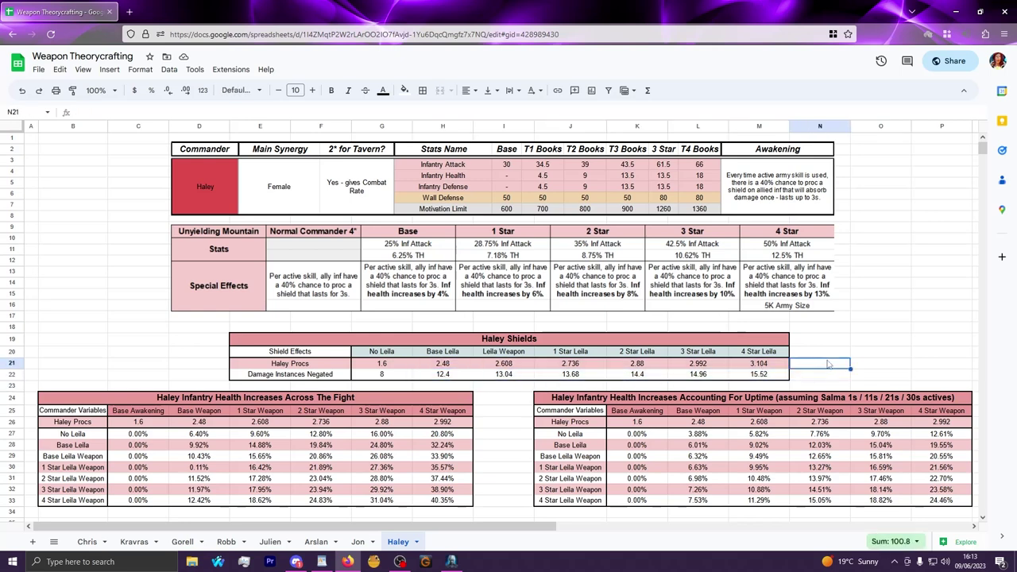
click(887, 340)
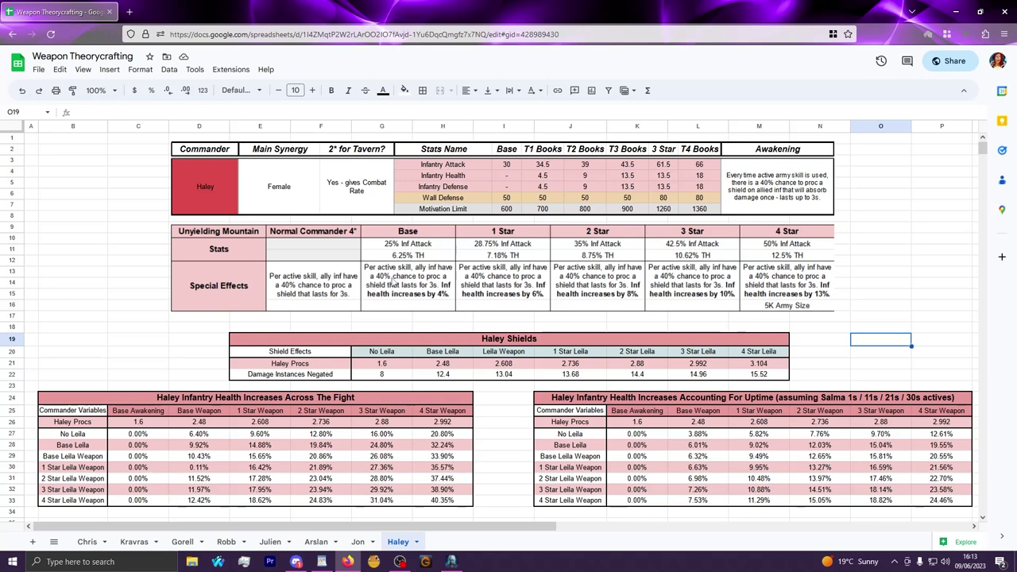
drag(80, 403, 450, 505)
click(515, 398)
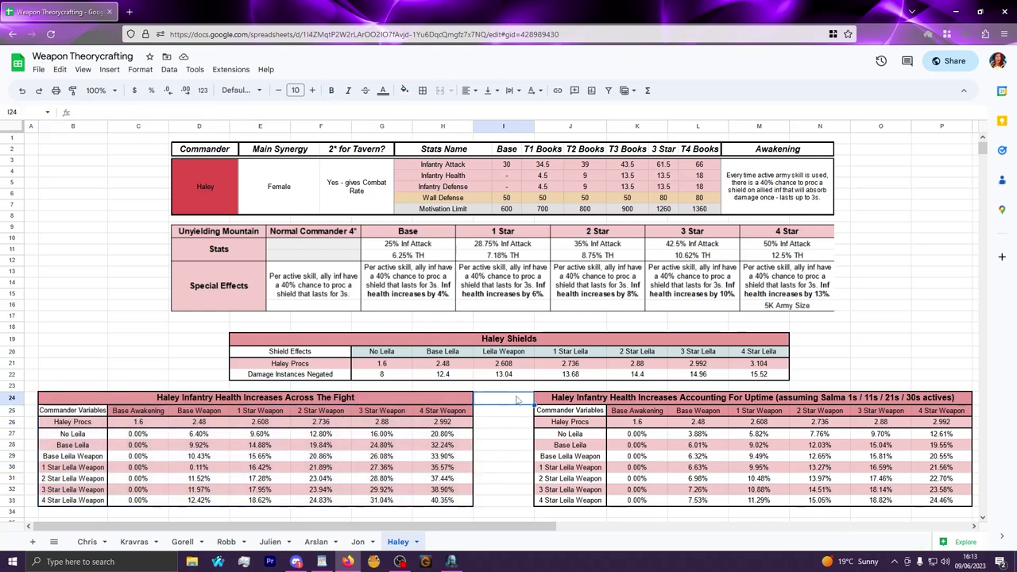
drag(563, 408, 931, 509)
click(903, 365)
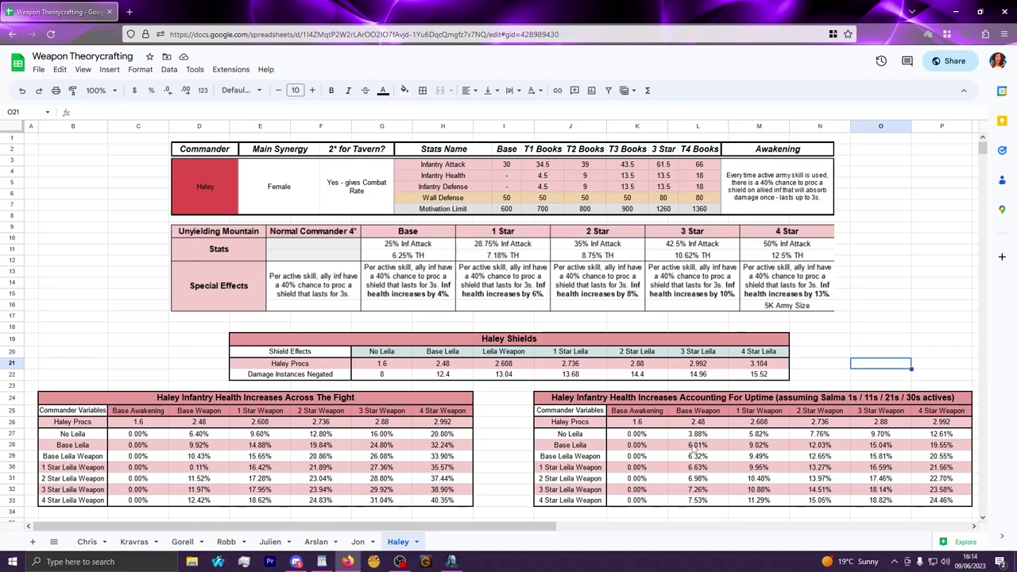
drag(697, 446, 965, 504)
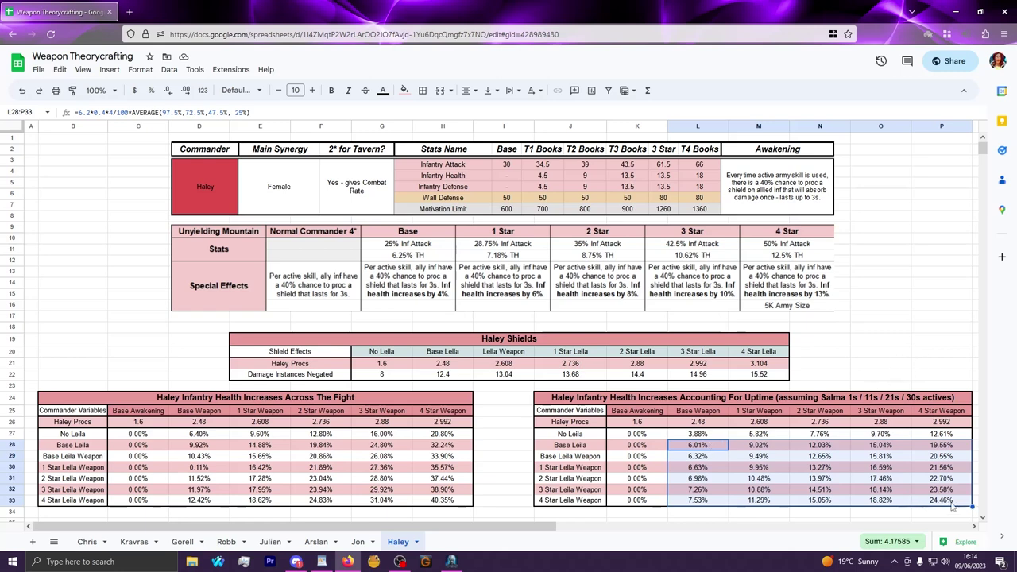
click(952, 504)
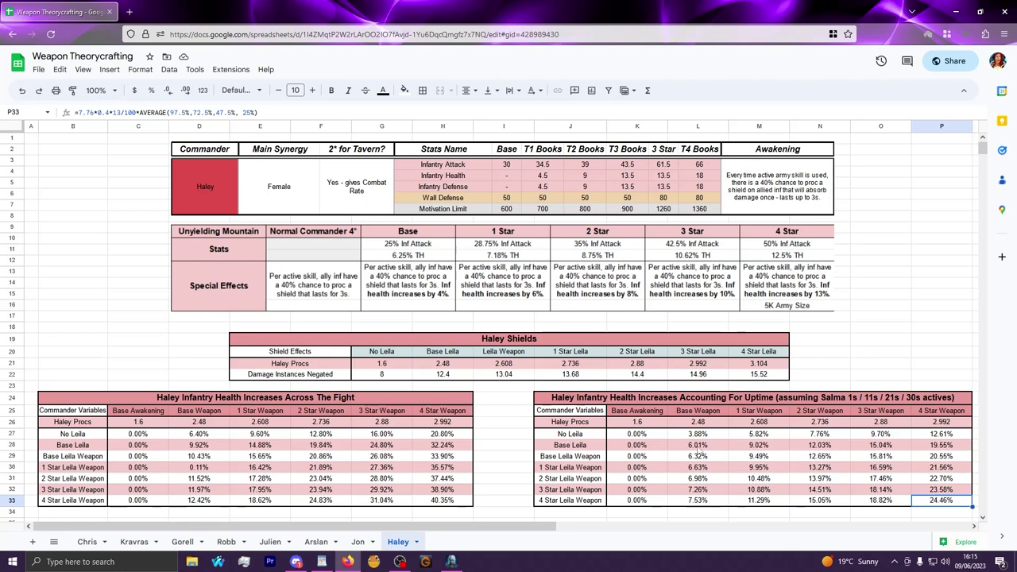
click(698, 446)
drag(698, 447, 824, 459)
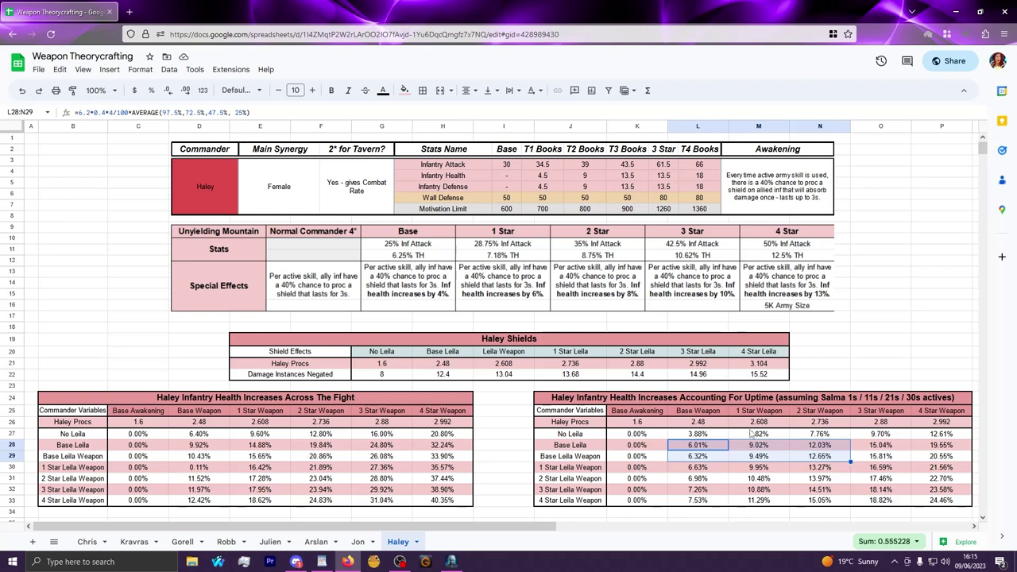
drag(716, 448, 819, 458)
click(942, 501)
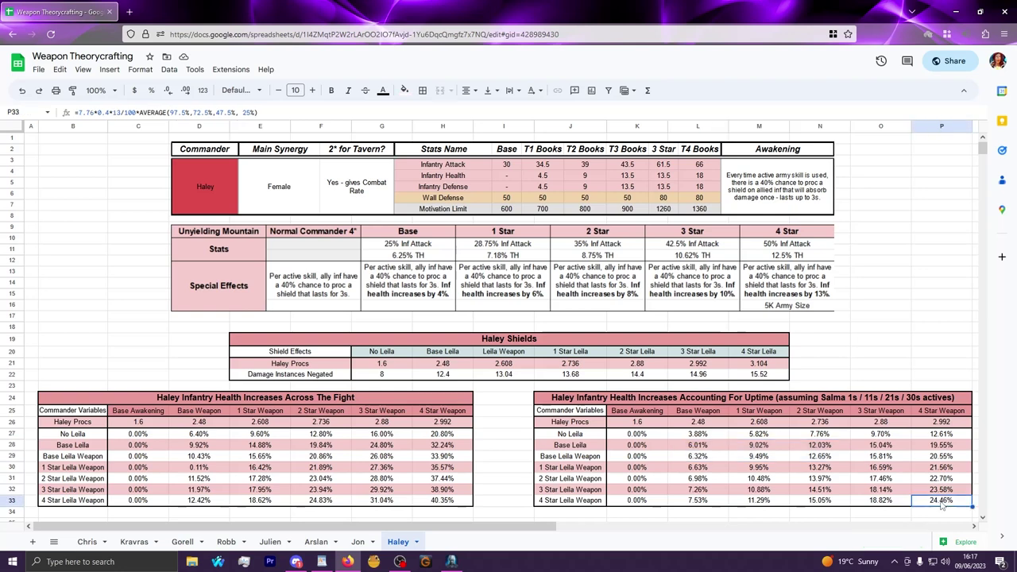